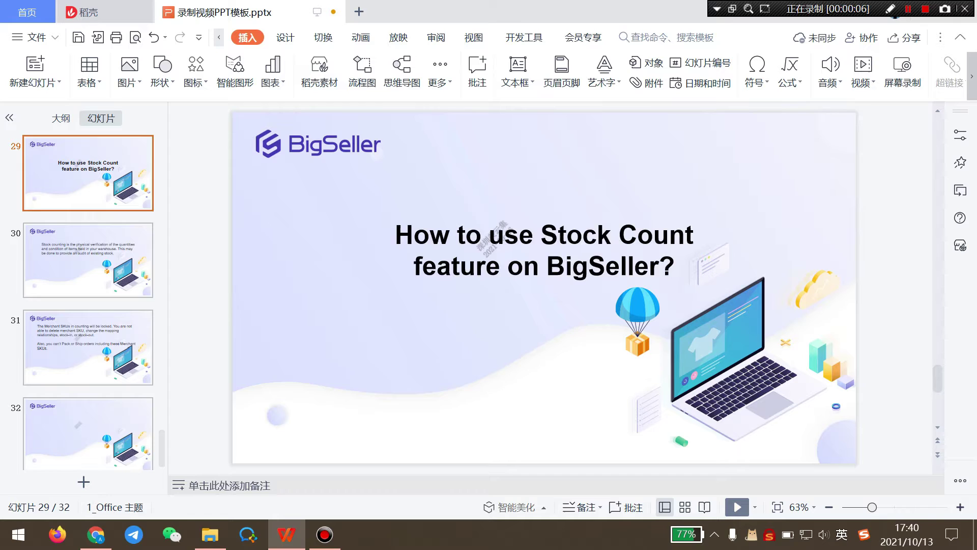
Advance to slide 30, the stock-counting definition slide
{"action": "key", "text": "Down"}
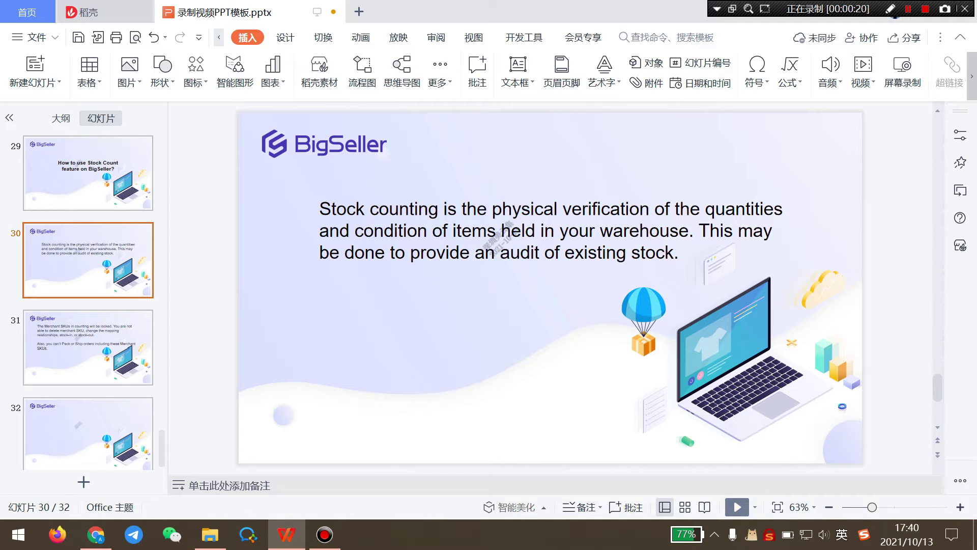
Show slide 31, explaining that Merchant SKUs in counting are locked
{"action": "left_click", "coordinate": [88, 347]}
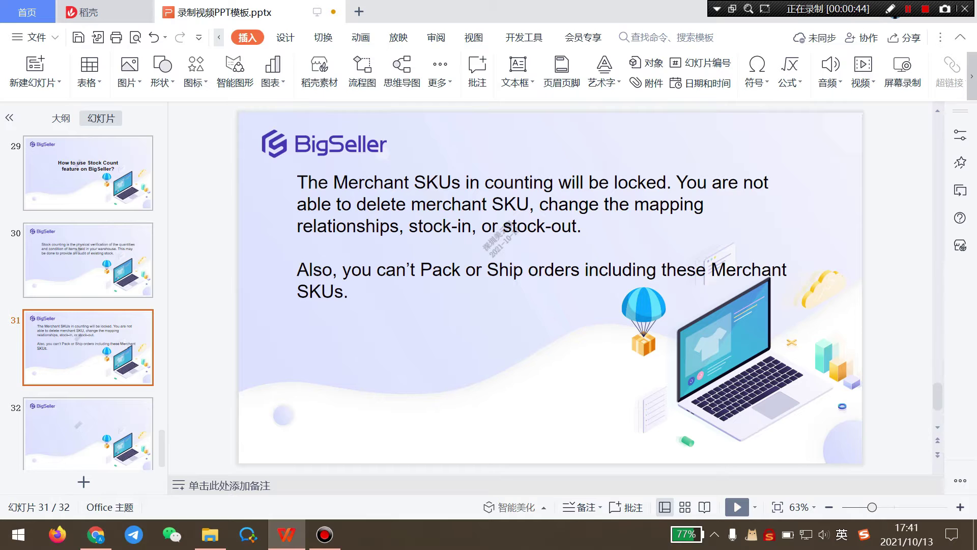
Add a count task for the 108 street Jean Jaures warehouse and open the 213-SKU picker
{"action": "left_click", "coordinate": [96, 534]}
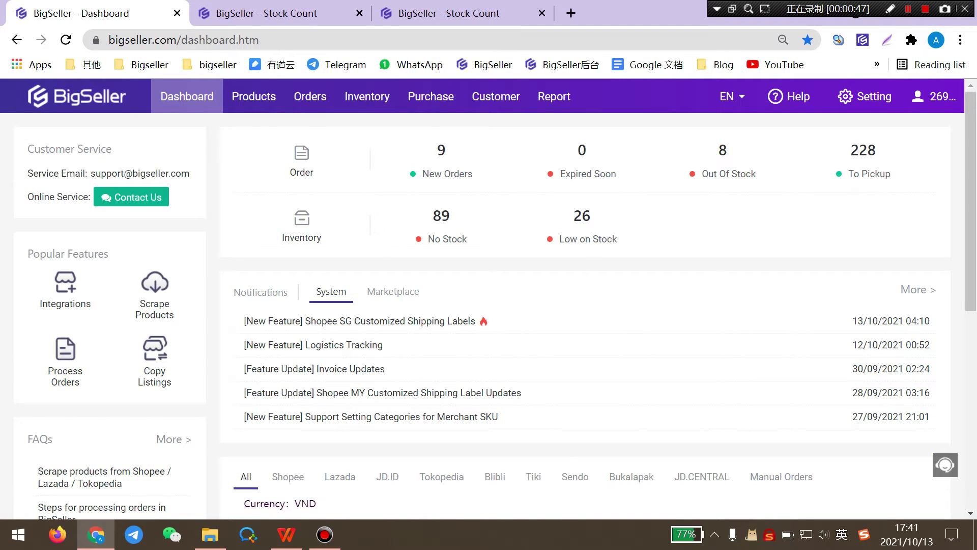
{"action": "mouse_move", "coordinate": [367, 97]}
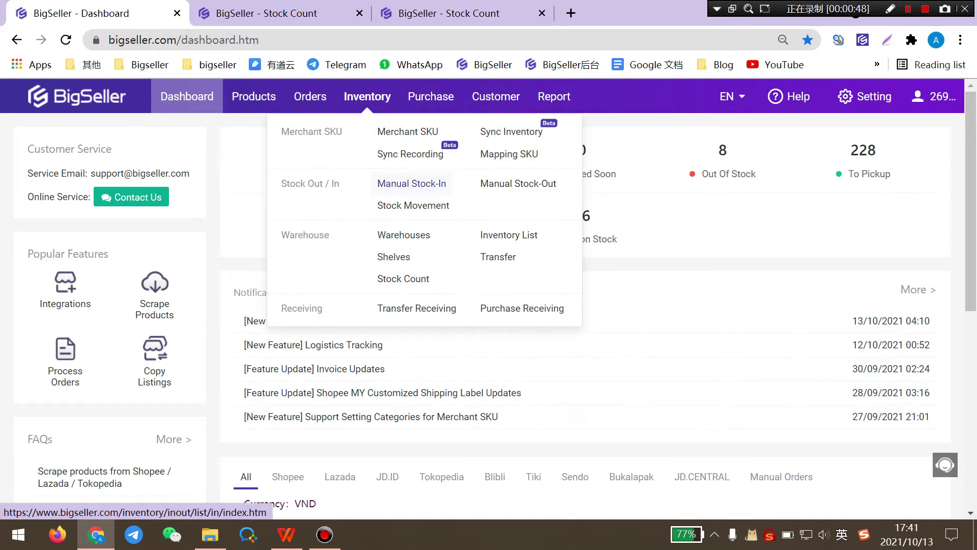
{"action": "left_click", "coordinate": [404, 279]}
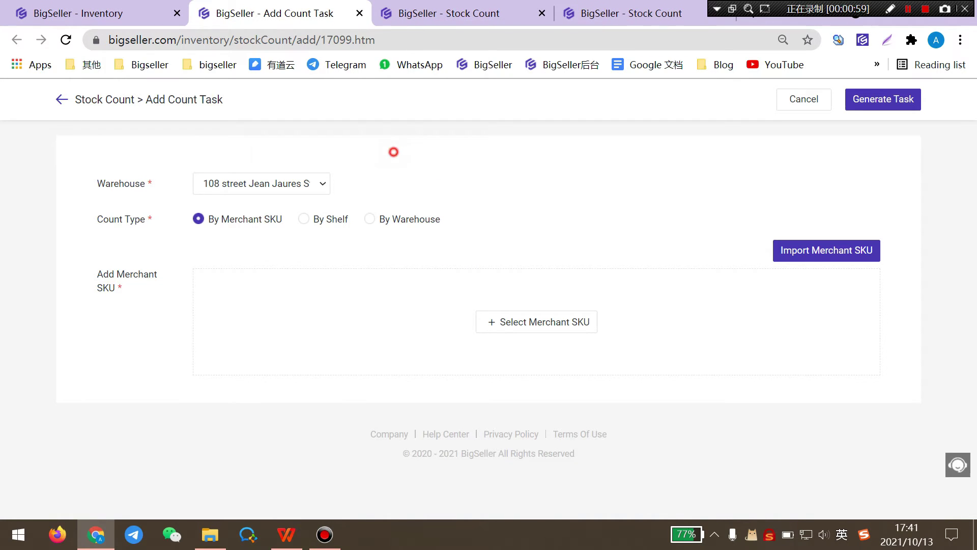
{"action": "left_click", "coordinate": [249, 182]}
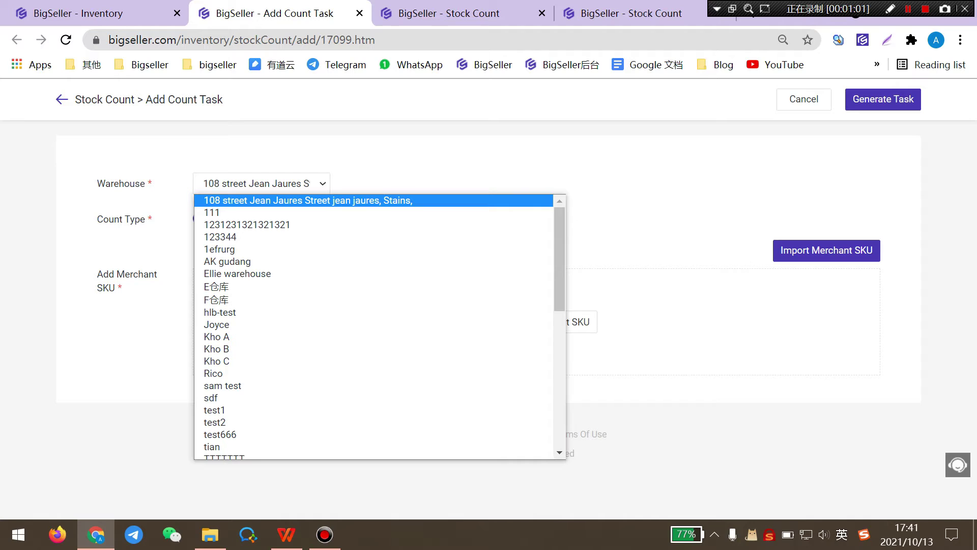
{"action": "left_click", "coordinate": [244, 200]}
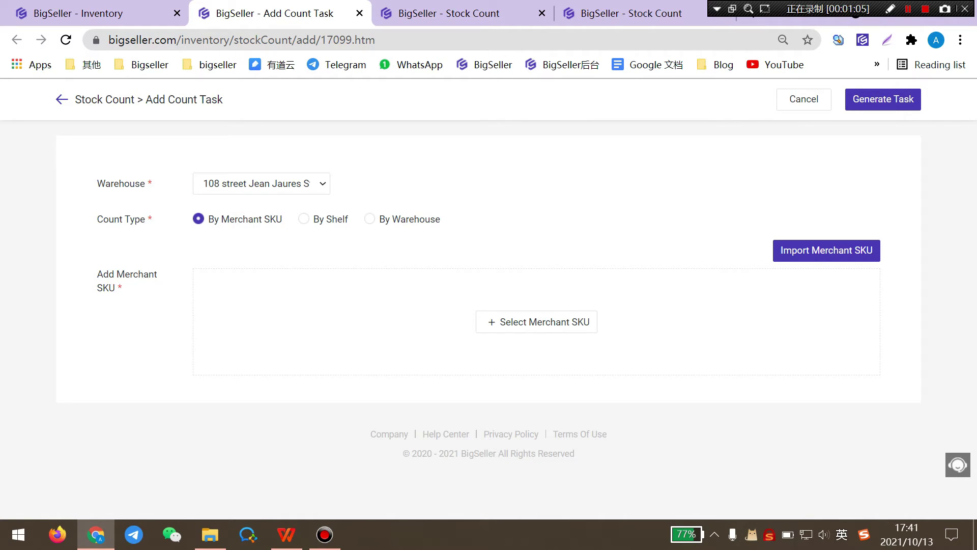
{"action": "left_click", "coordinate": [178, 227]}
Tick and untick SX400-xxl in the SKU picker, then close it without adding any
{"action": "left_click", "coordinate": [542, 327]}
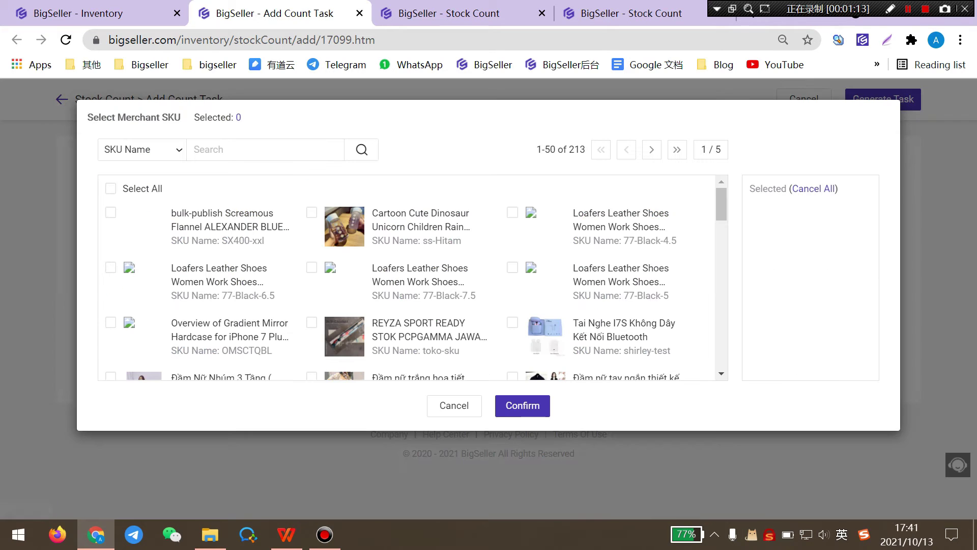
{"action": "left_click", "coordinate": [112, 212]}
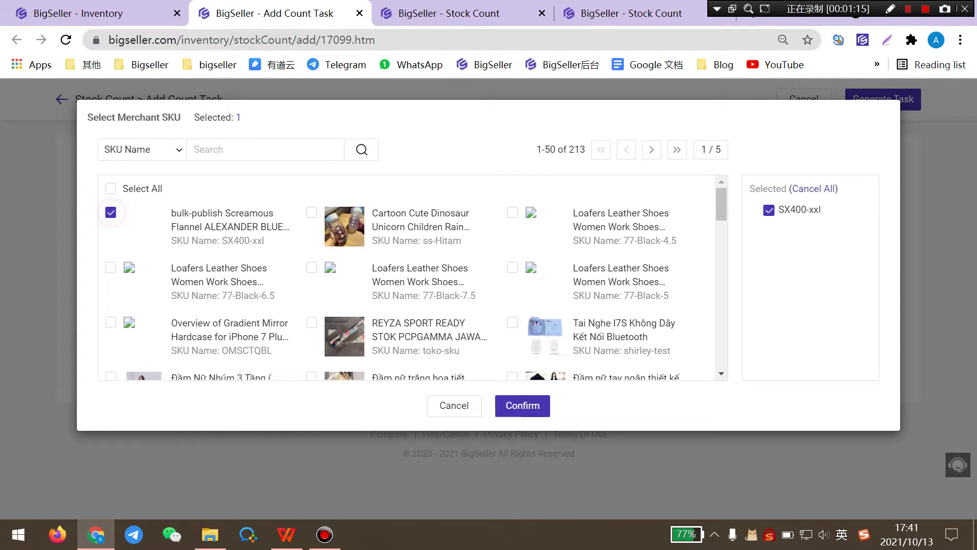
{"action": "left_click", "coordinate": [112, 212]}
{"action": "left_click", "coordinate": [444, 406]}
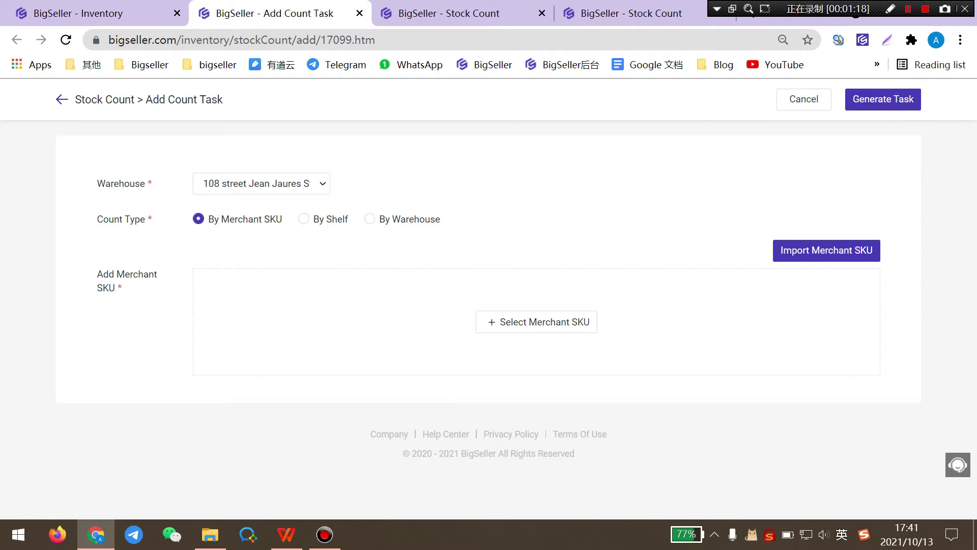
Close the Merchant SKU import without uploading and set Count Type to By Shelf
{"action": "left_click", "coordinate": [757, 309]}
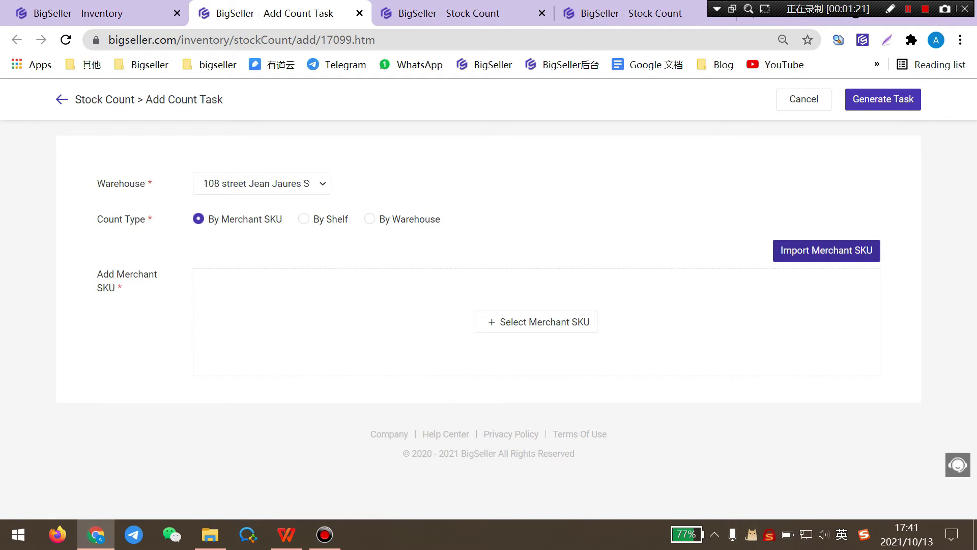
{"action": "left_click", "coordinate": [842, 249]}
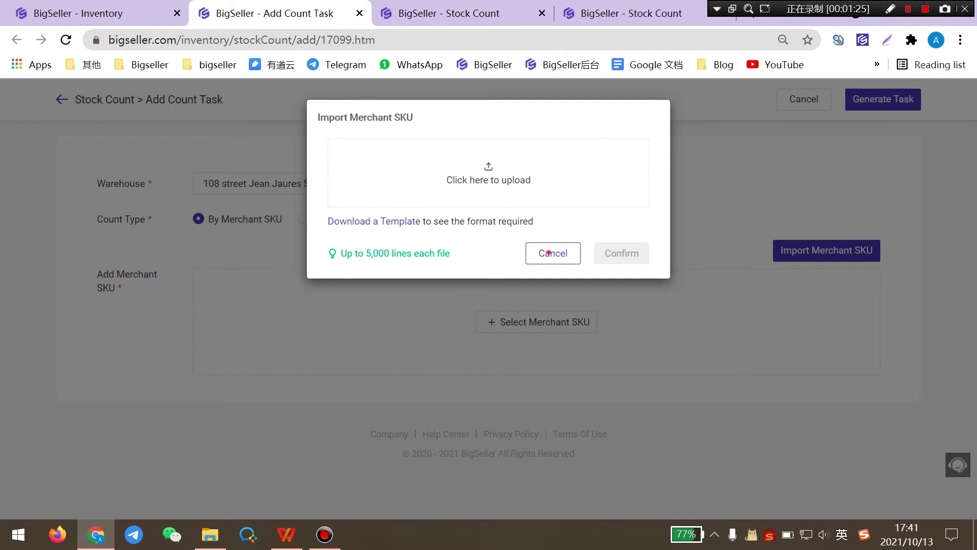
{"action": "left_click", "coordinate": [548, 253]}
{"action": "left_click", "coordinate": [304, 219]}
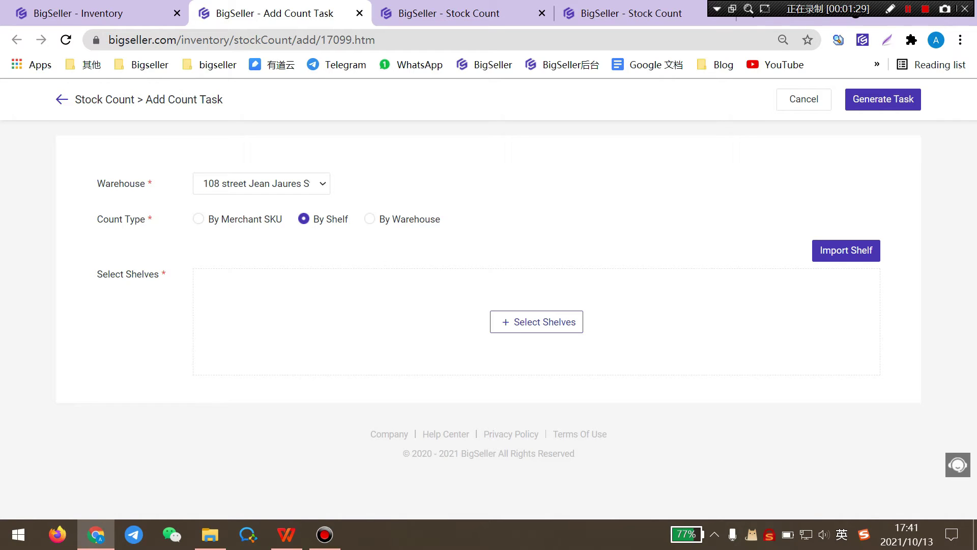
Tick and untick shelf 1122332, cancel the picker, and set Count Type to By Warehouse
{"action": "left_click", "coordinate": [543, 324]}
{"action": "left_click", "coordinate": [178, 213]}
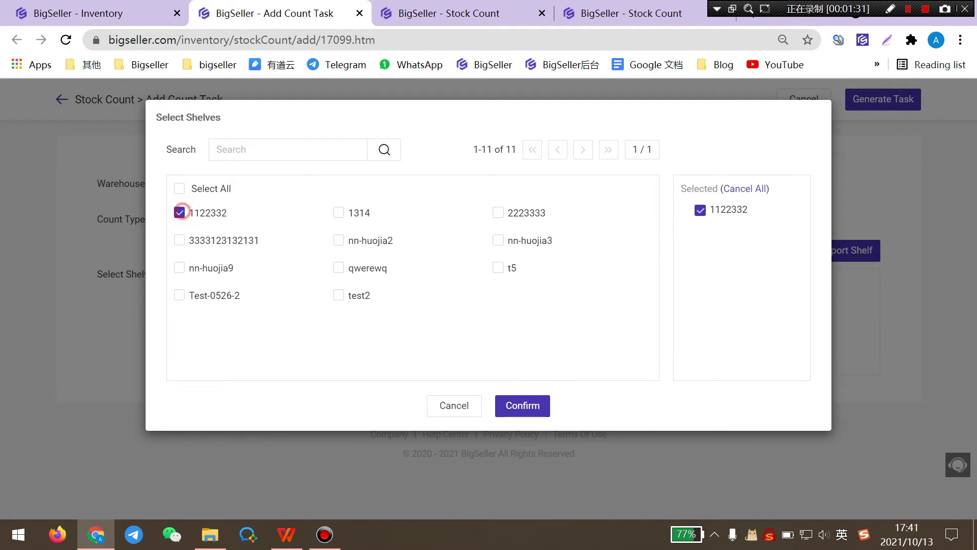
{"action": "left_click", "coordinate": [178, 212]}
{"action": "left_click", "coordinate": [453, 407]}
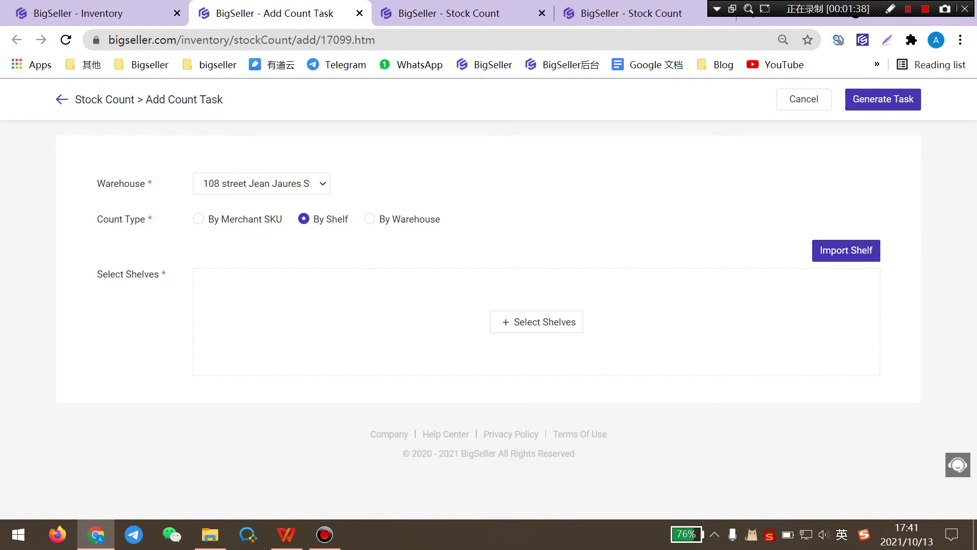
{"action": "left_click", "coordinate": [370, 219]}
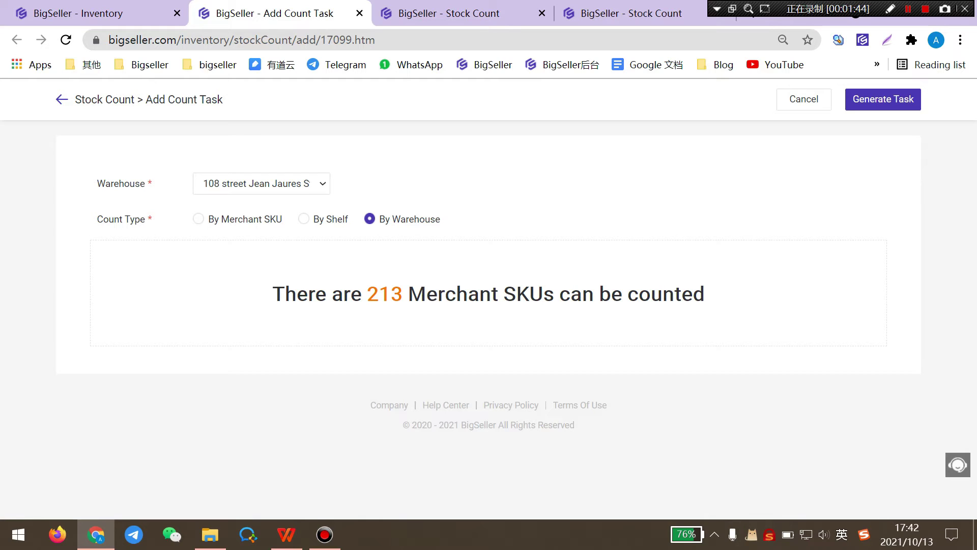
Switch back to By Merchant SKU and pick ss-Hitam, SENSI-MSK-PTH9999 and SDY-M
{"action": "left_click", "coordinate": [198, 219]}
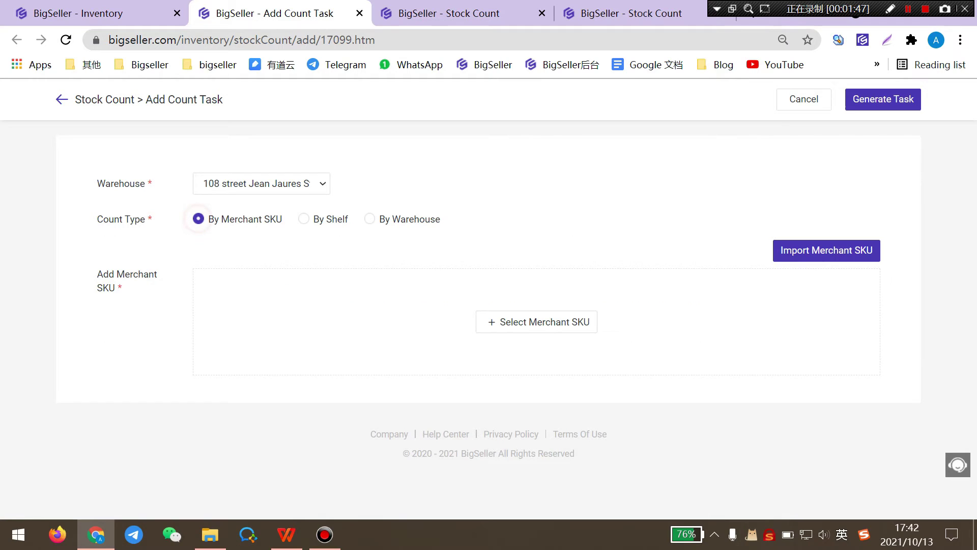
{"action": "left_click", "coordinate": [550, 324]}
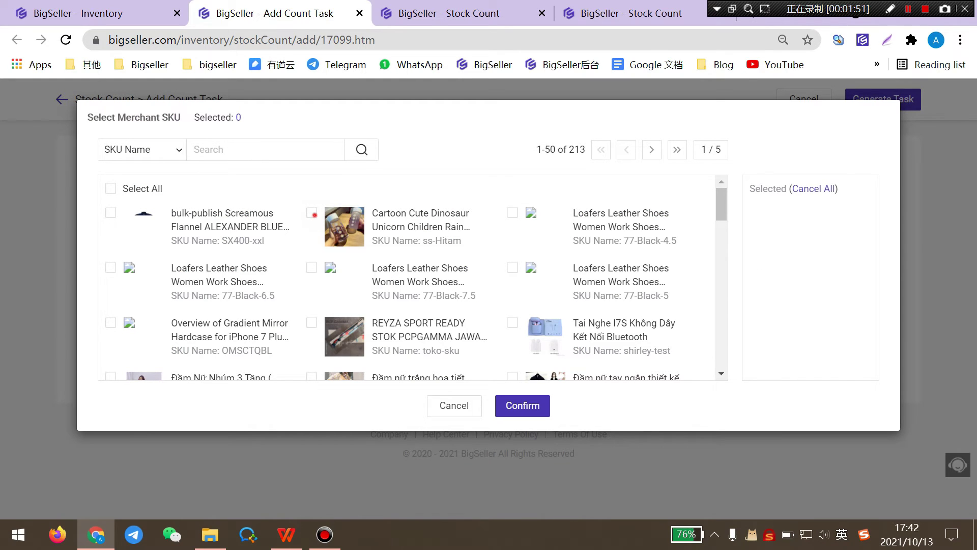
{"action": "left_click", "coordinate": [311, 213]}
{"action": "scroll", "coordinate": [311, 213], "scroll_direction": "down", "scroll_amount": 3}
{"action": "left_click", "coordinate": [513, 280]}
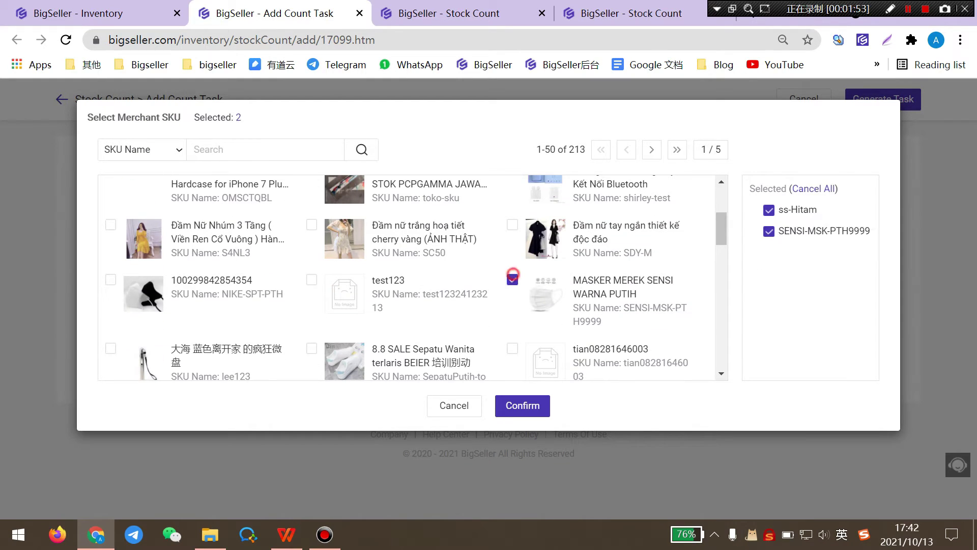
{"action": "left_click", "coordinate": [513, 224]}
Add SepatuPutih-toska putih-40 and wwwww030dd-3Packs-V12 Prince M4, confirm, and generate the task
{"action": "scroll", "coordinate": [311, 276], "scroll_direction": "down", "scroll_amount": 2}
{"action": "left_click", "coordinate": [312, 275]}
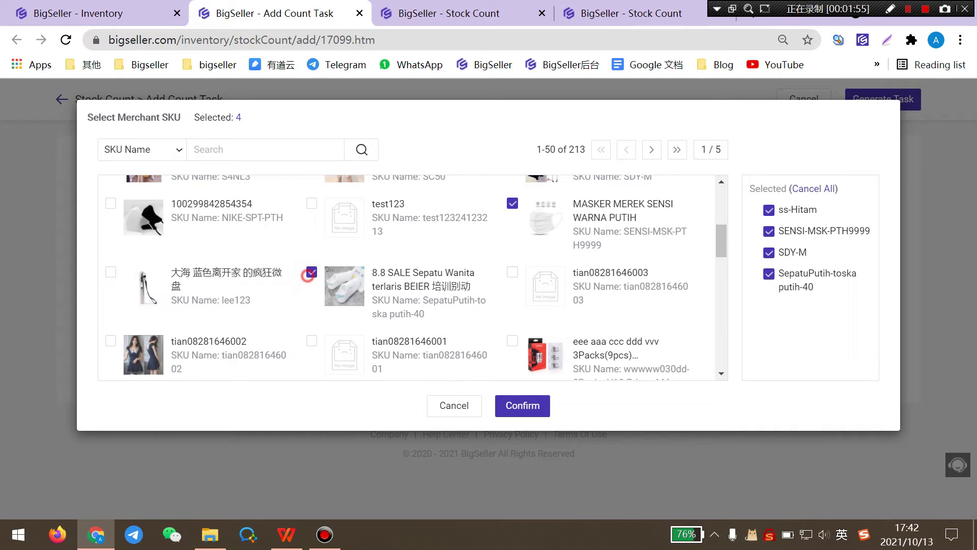
{"action": "scroll", "coordinate": [312, 276], "scroll_direction": "down", "scroll_amount": 3}
{"action": "left_click", "coordinate": [513, 188]}
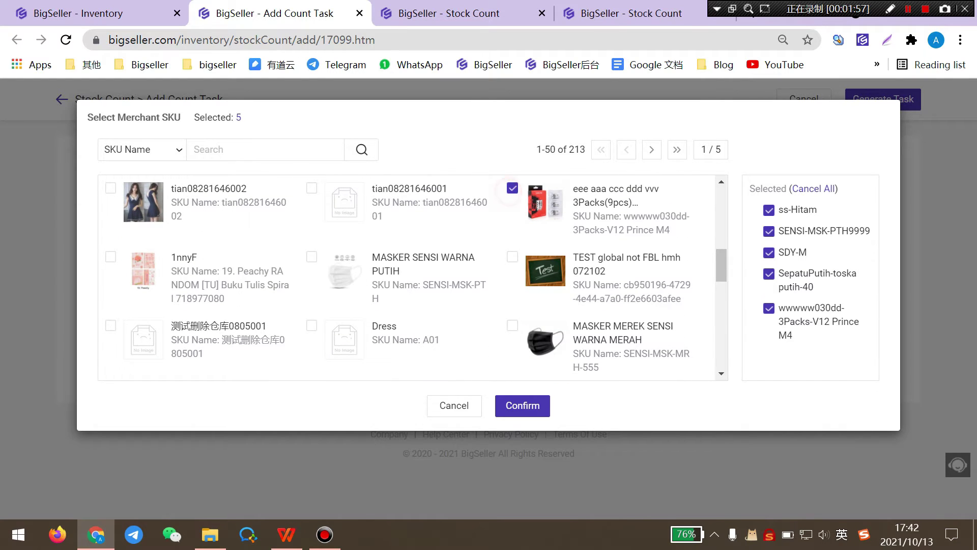
{"action": "left_click", "coordinate": [521, 406]}
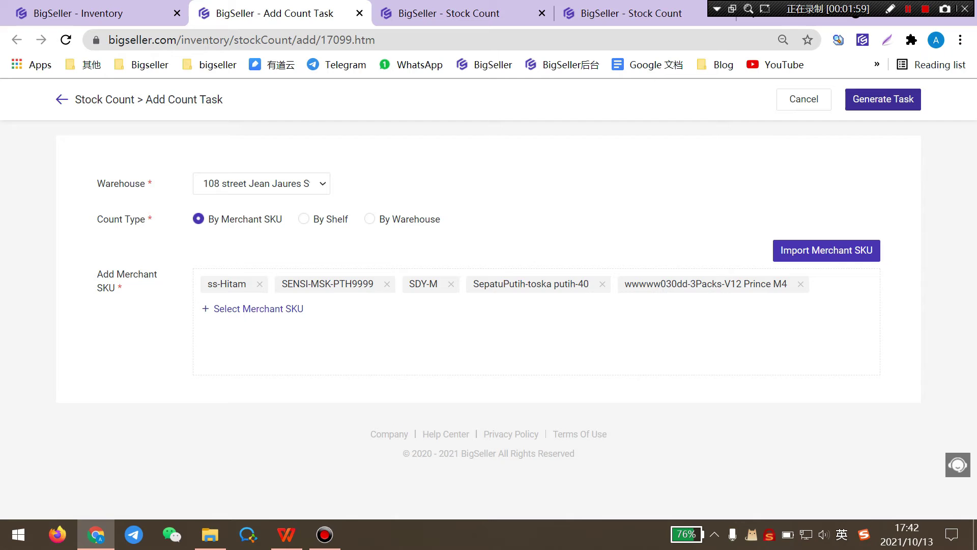
{"action": "left_click", "coordinate": [883, 99]}
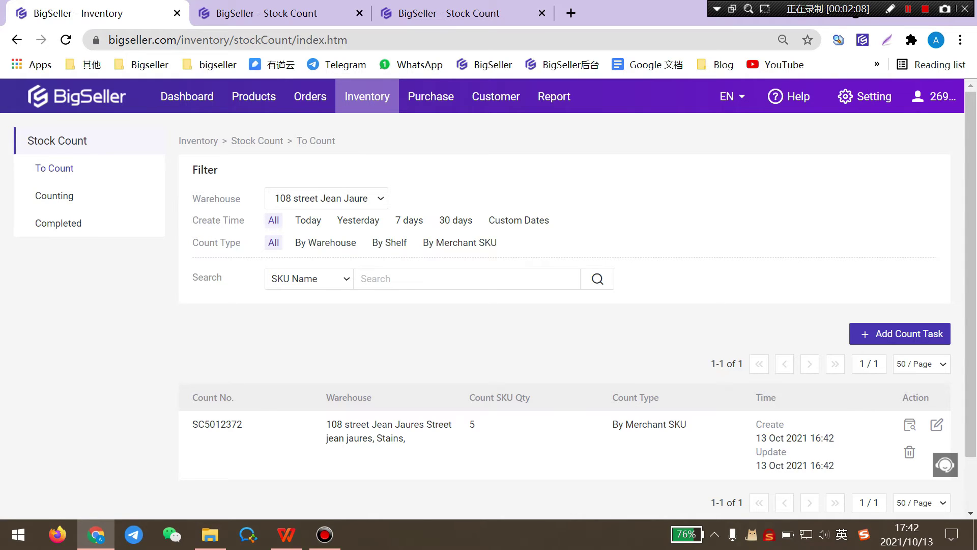
Move task SC5012372 into counting and show the Counting task list
{"action": "left_click", "coordinate": [910, 424]}
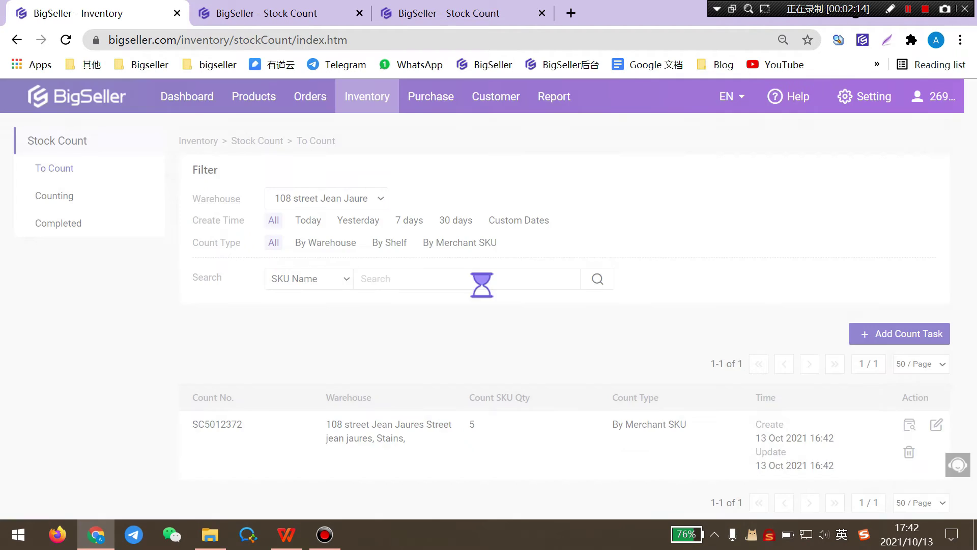
{"action": "left_click", "coordinate": [748, 97]}
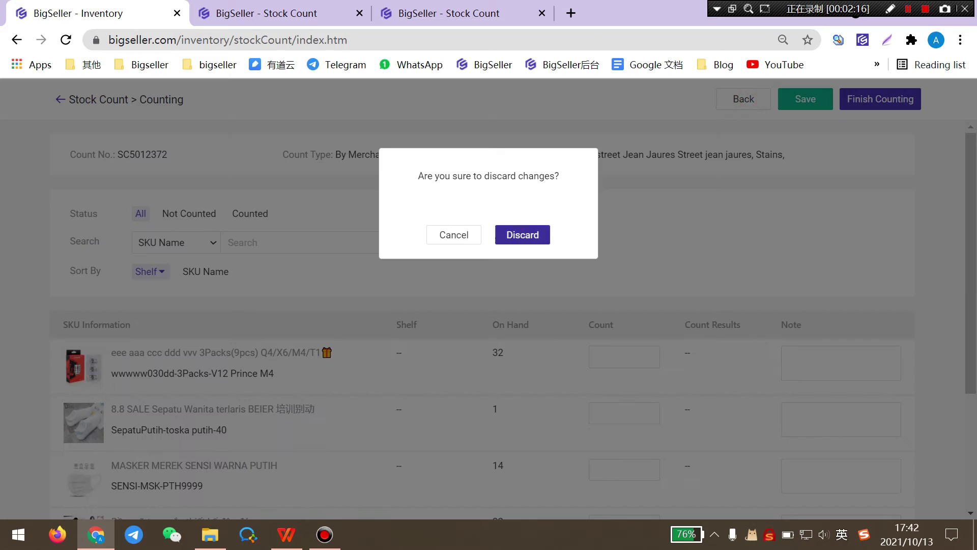
{"action": "left_click", "coordinate": [522, 234]}
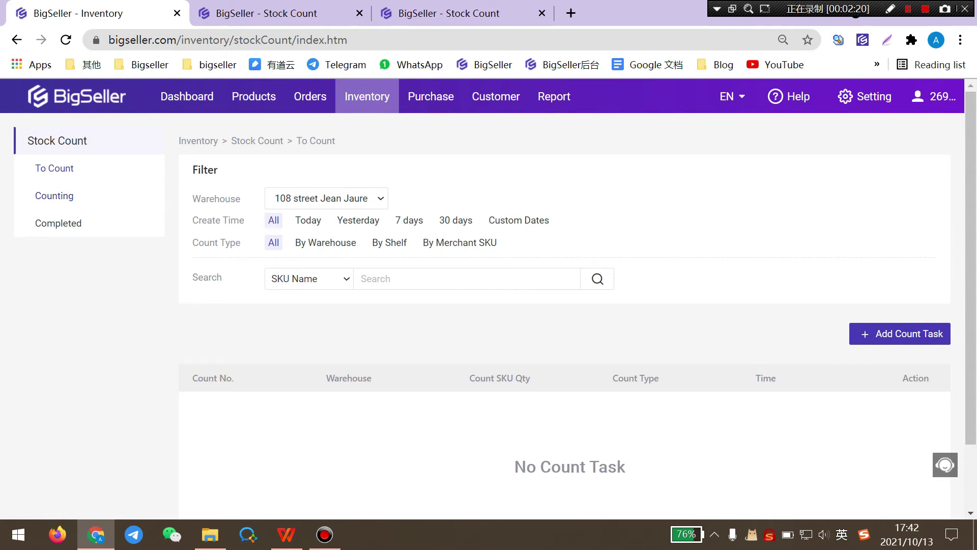
{"action": "left_click", "coordinate": [55, 199]}
Print the count list for task SC5012372 and return to the Inventory tab
{"action": "left_click", "coordinate": [466, 328]}
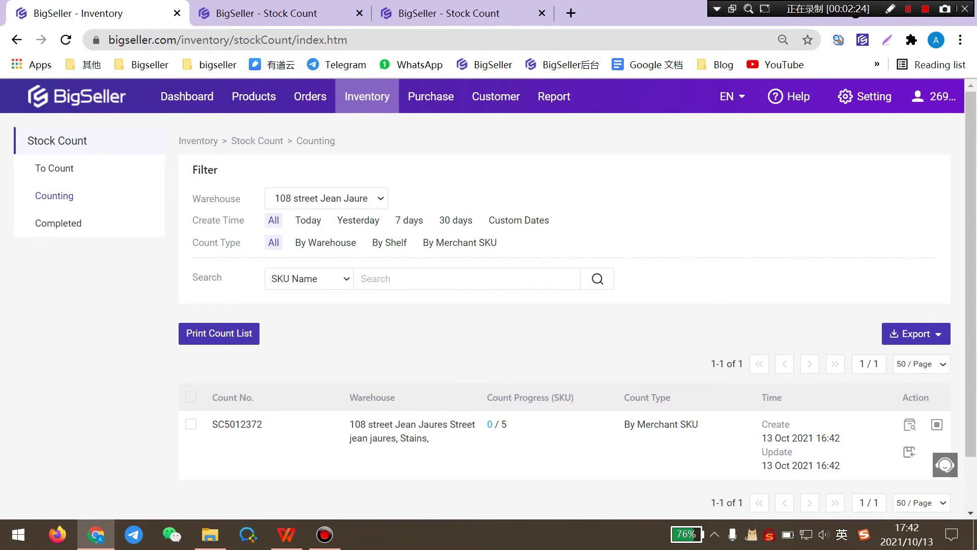
{"action": "left_click", "coordinate": [191, 424]}
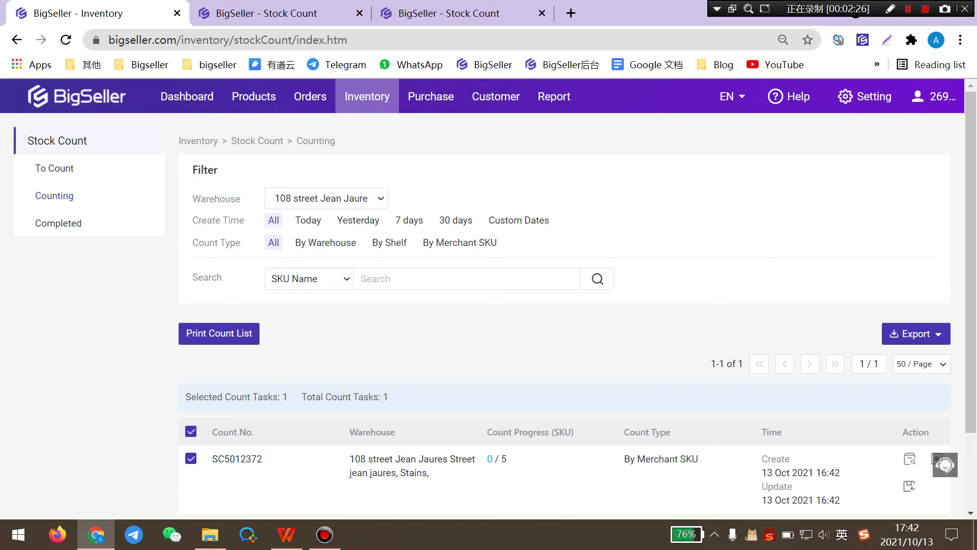
{"action": "left_click", "coordinate": [219, 333]}
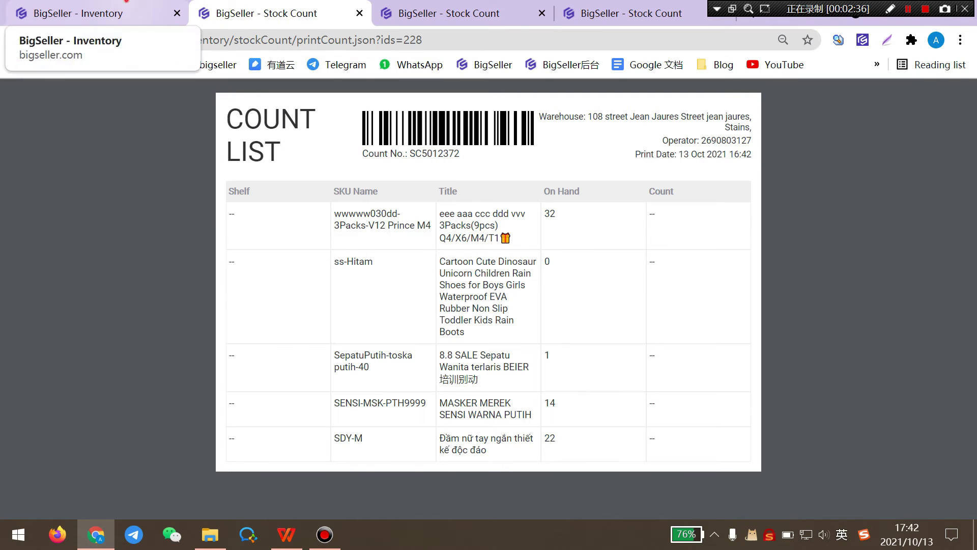
{"action": "left_click", "coordinate": [126, 3]}
{"action": "scroll", "coordinate": [489, 306], "scroll_direction": "down", "scroll_amount": 2}
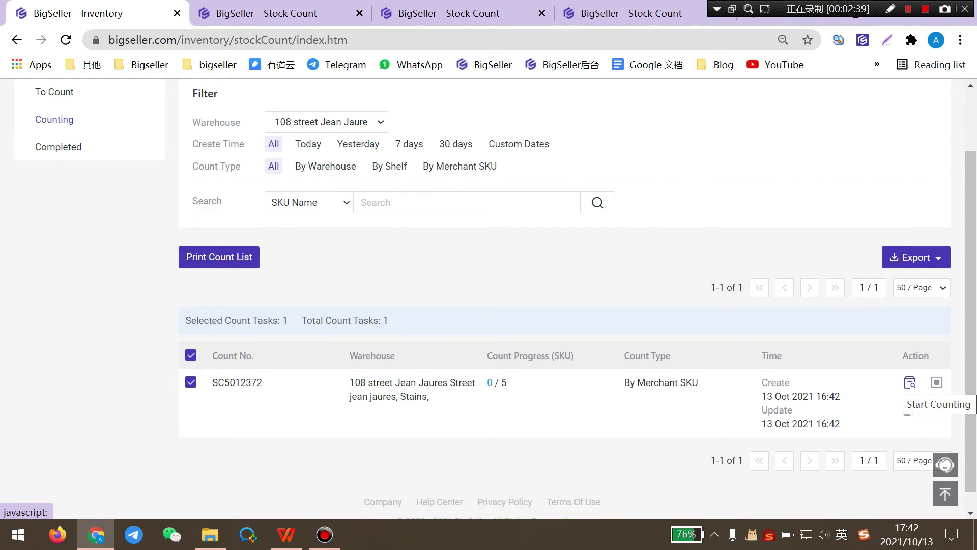
Start counting task SC5012372 and record 30 for the first SKU
{"action": "left_click", "coordinate": [910, 382]}
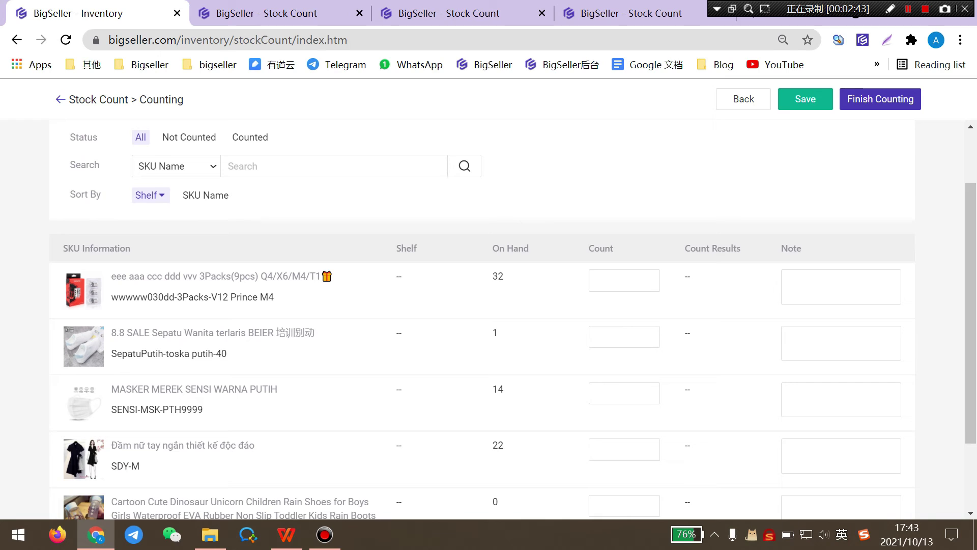
{"action": "left_click", "coordinate": [603, 280]}
{"action": "type", "text": "30"}
{"action": "left_click", "coordinate": [689, 285]}
Record counts of 1 and 15 for the second and third SKUs
{"action": "left_click", "coordinate": [626, 331]}
{"action": "type", "text": "1"}
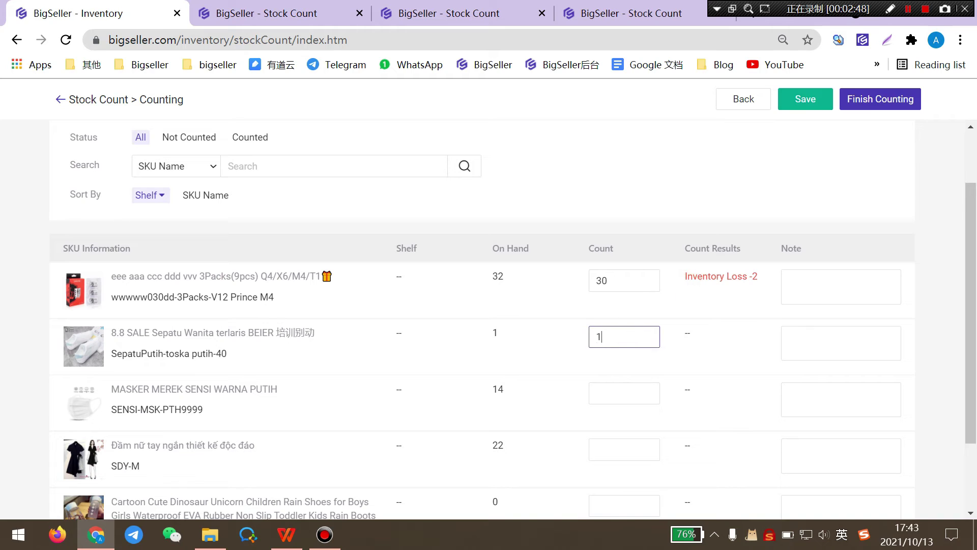
{"action": "left_click", "coordinate": [607, 396]}
{"action": "type", "text": "1"}
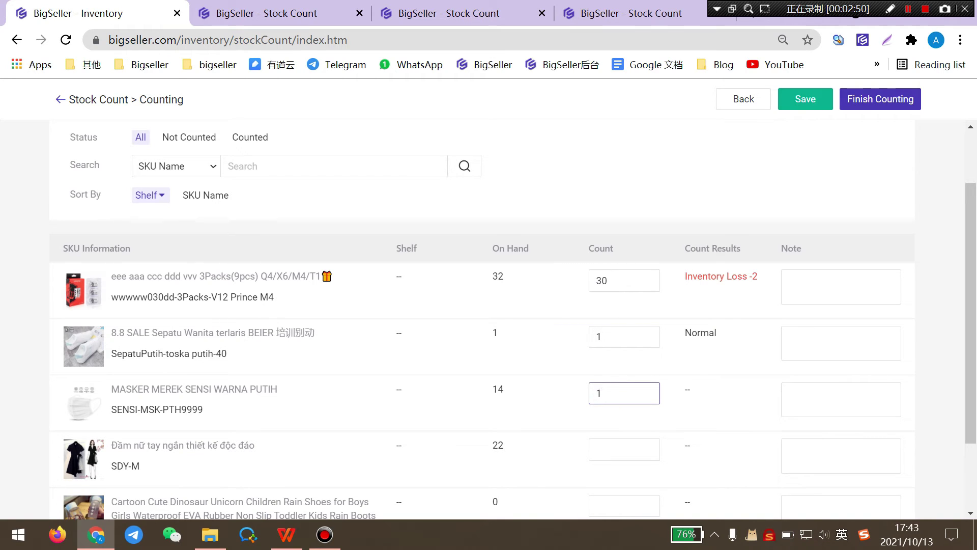
{"action": "type", "text": "5"}
{"action": "left_click", "coordinate": [669, 375]}
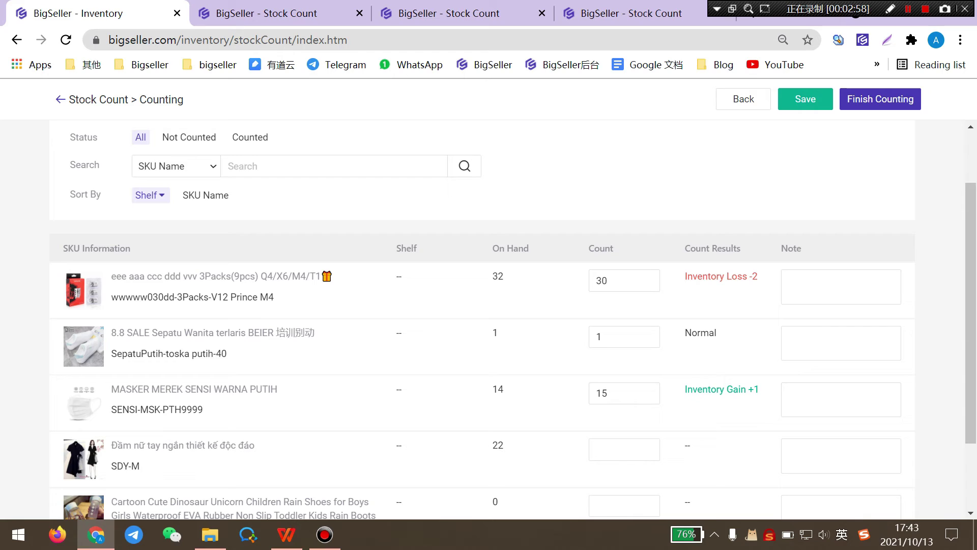
{"action": "left_click", "coordinate": [706, 336]}
{"action": "left_click", "coordinate": [713, 391]}
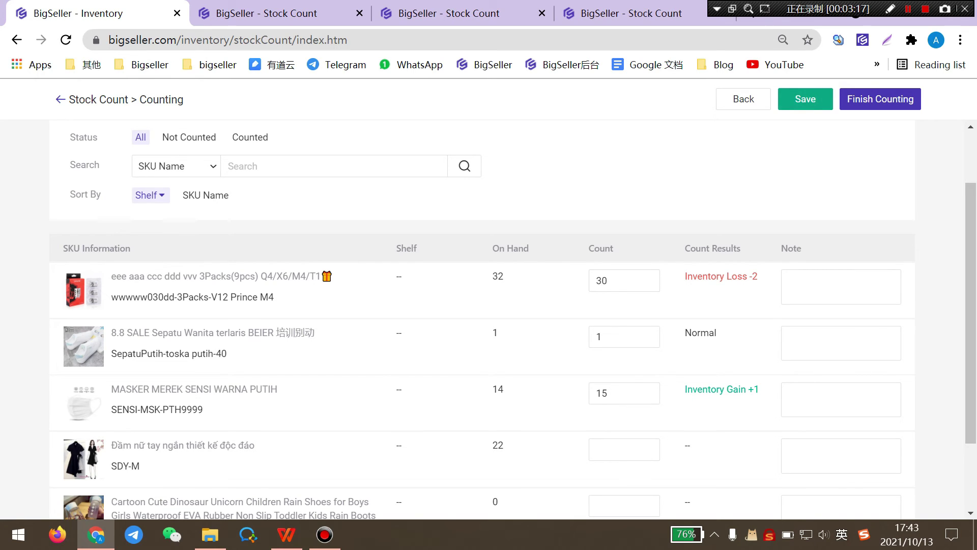
Save the counts, leave discarding leftover changes, and reopen counting for SC5012372
{"action": "left_click", "coordinate": [805, 99]}
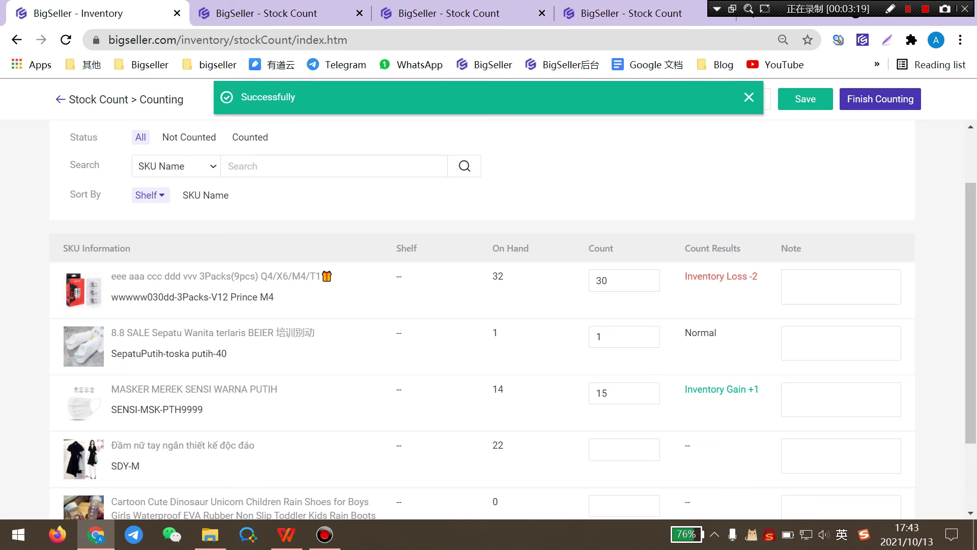
{"action": "left_click", "coordinate": [745, 99]}
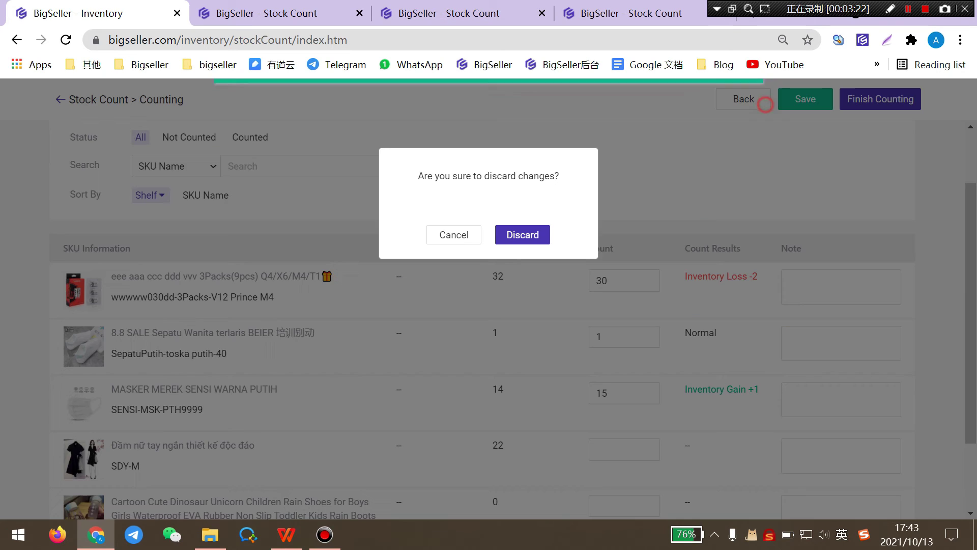
{"action": "left_click", "coordinate": [530, 235]}
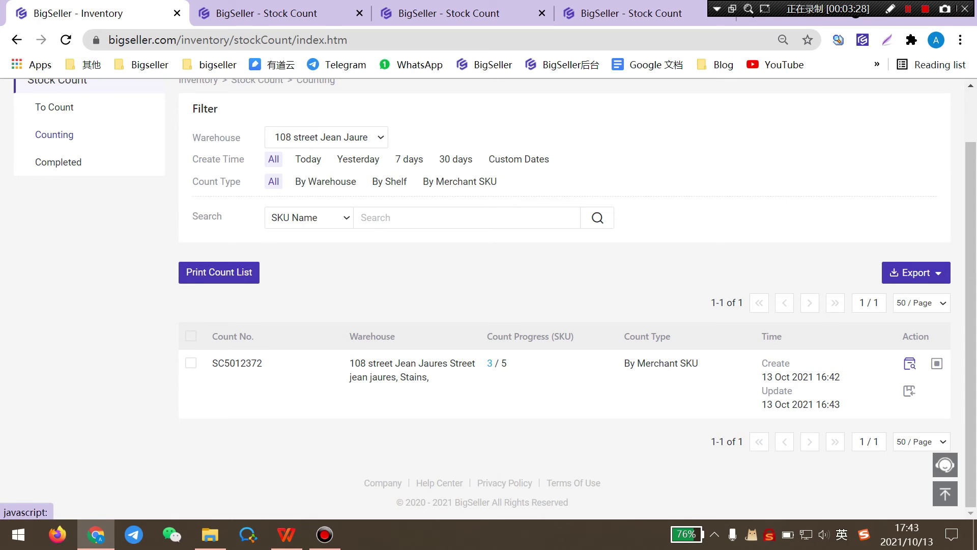
{"action": "left_click", "coordinate": [910, 365]}
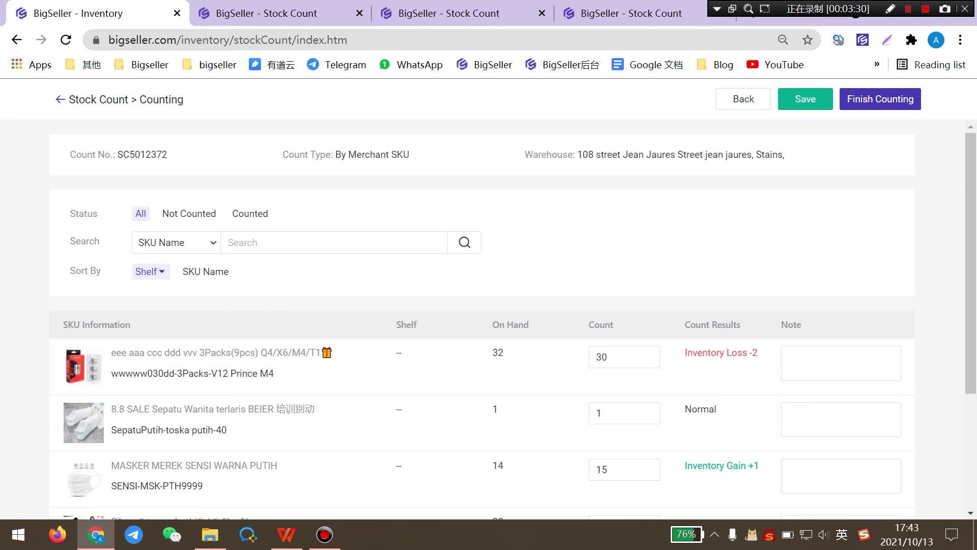
Enter counts of 22 for SDY-M and 0 for ss-Hitam
{"action": "scroll", "coordinate": [910, 364], "scroll_direction": "down", "scroll_amount": 3}
{"action": "left_click", "coordinate": [611, 349]}
{"action": "type", "text": "22"}
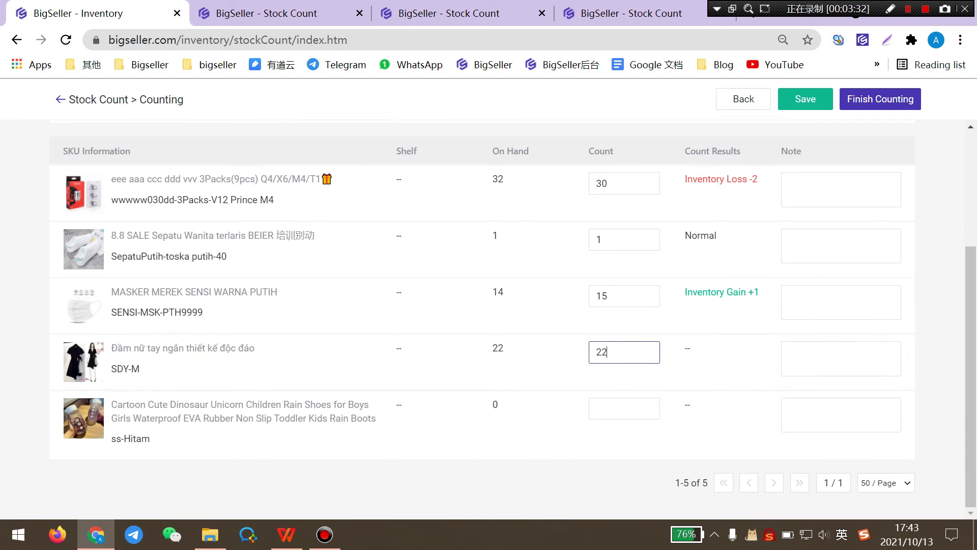
{"action": "left_click", "coordinate": [617, 411]}
{"action": "type", "text": "0"}
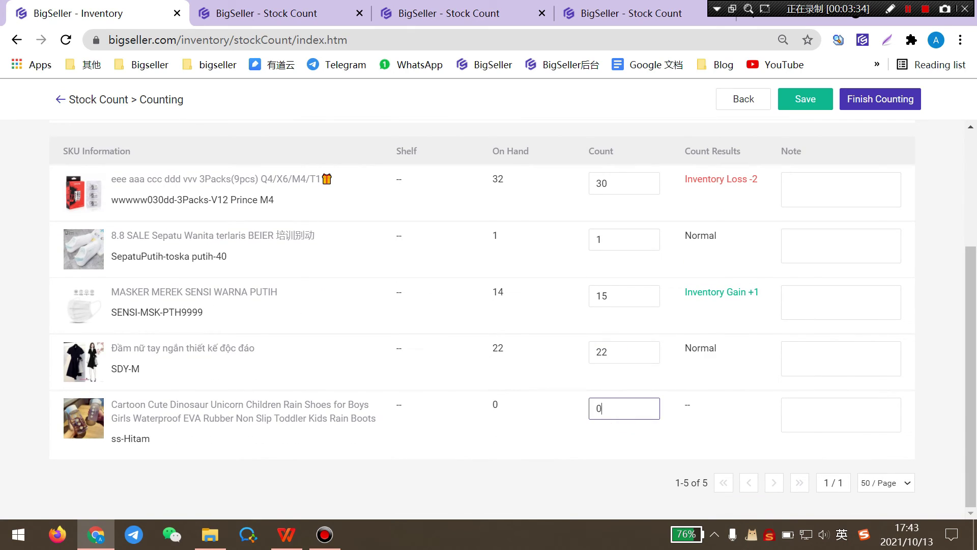
{"action": "left_click", "coordinate": [622, 436]}
{"action": "scroll", "coordinate": [482, 321], "scroll_direction": "up", "scroll_amount": 3}
{"action": "left_click", "coordinate": [607, 252]}
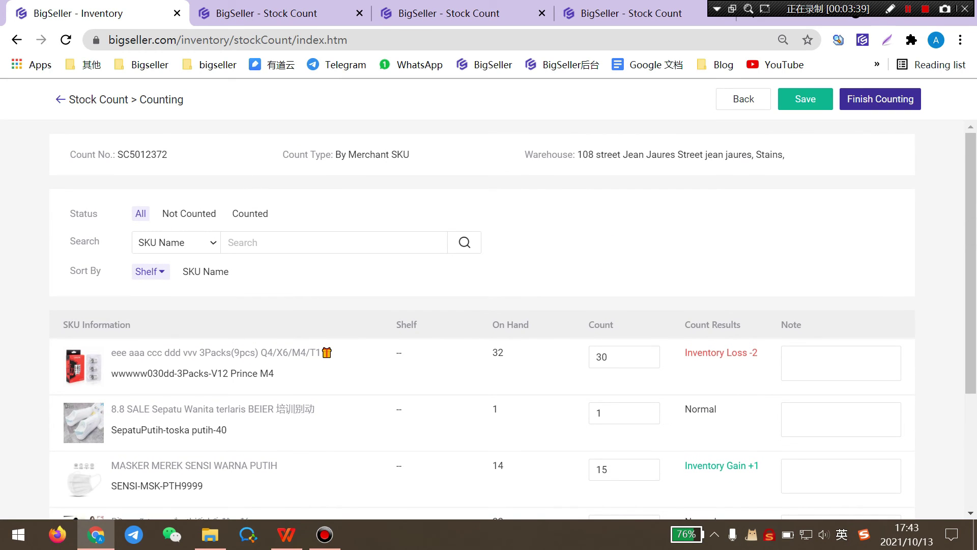
Finish and confirm task SC5012372, close the summary, and view the Completed list
{"action": "left_click", "coordinate": [880, 99]}
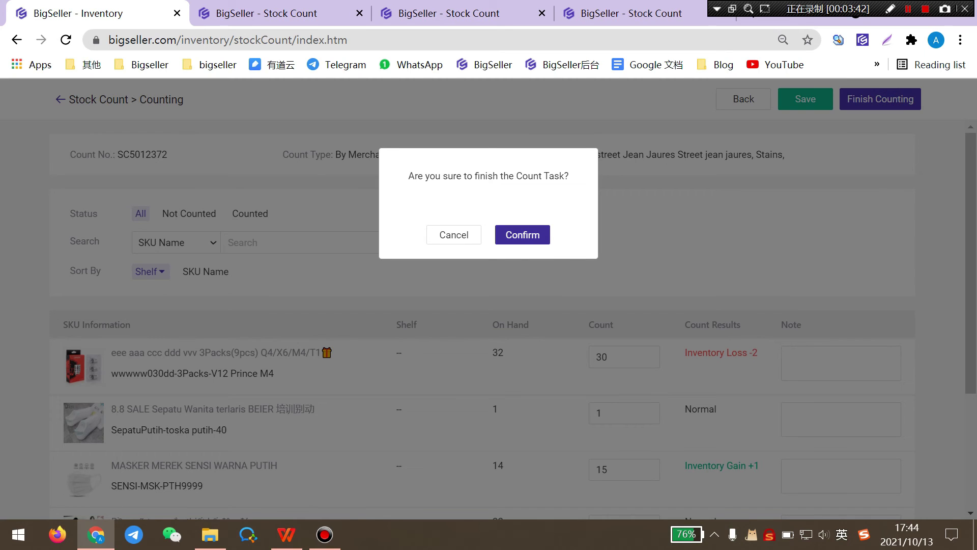
{"action": "left_click", "coordinate": [523, 235]}
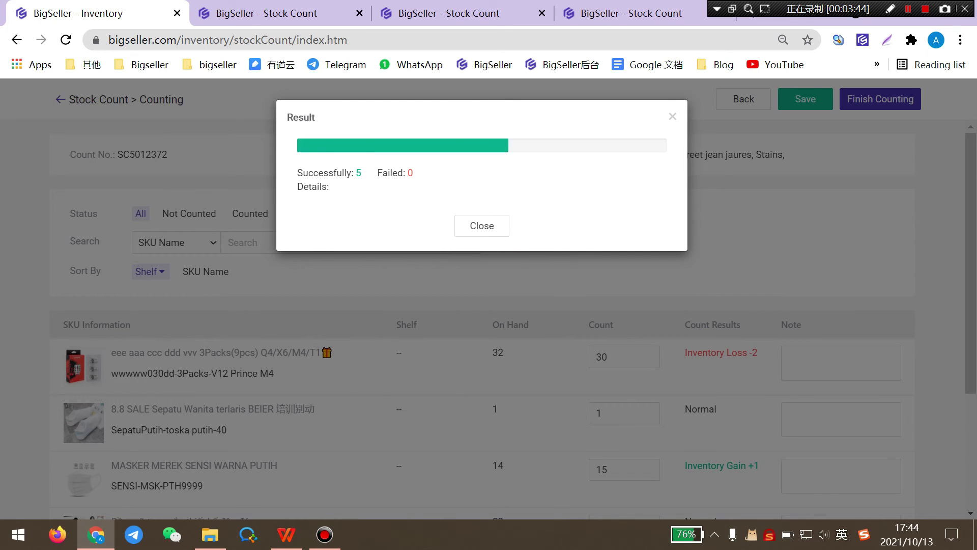
{"action": "left_click", "coordinate": [482, 225]}
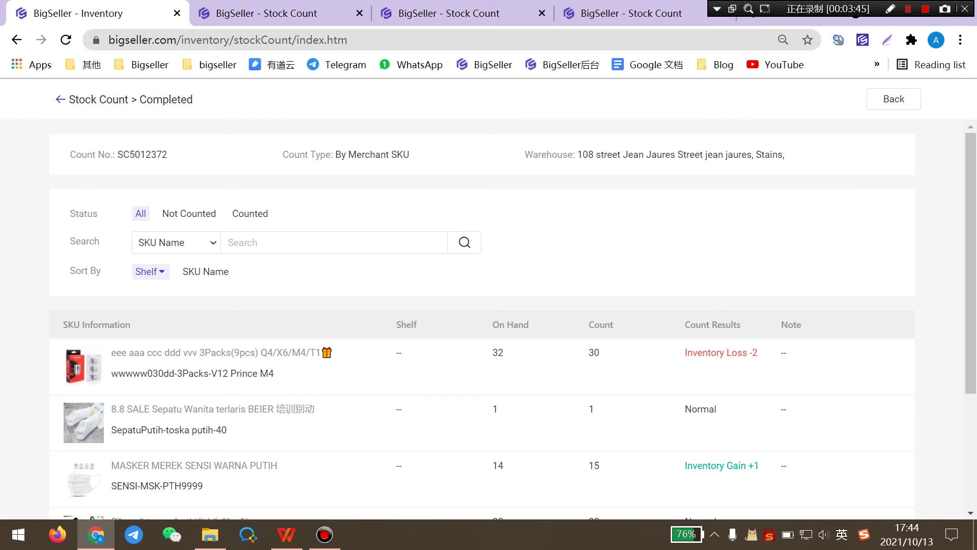
{"action": "left_click", "coordinate": [912, 102]}
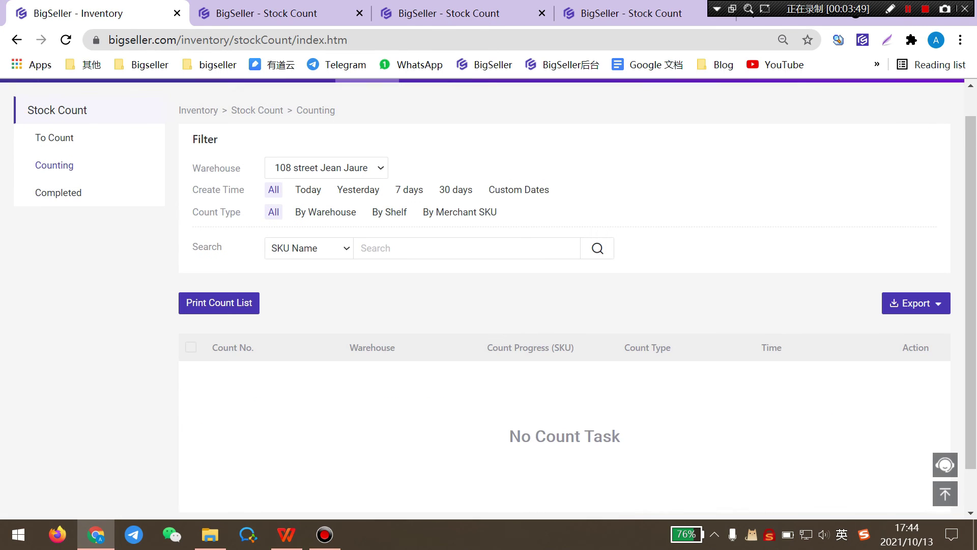
{"action": "left_click", "coordinate": [53, 219]}
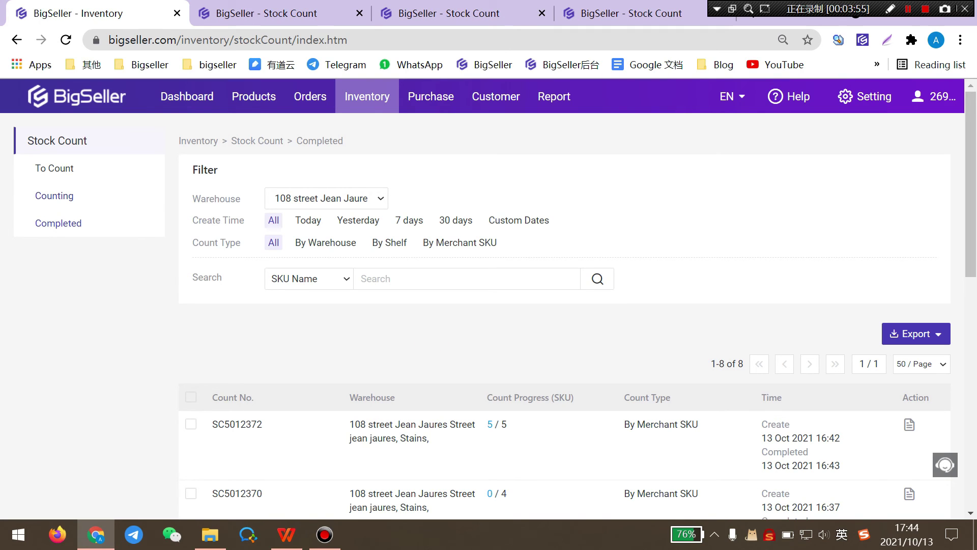
Filter the Counting list to warehouse 111, then open and cancel Import Counting for SC5012369
{"action": "left_click", "coordinate": [55, 197]}
{"action": "left_click", "coordinate": [360, 199]}
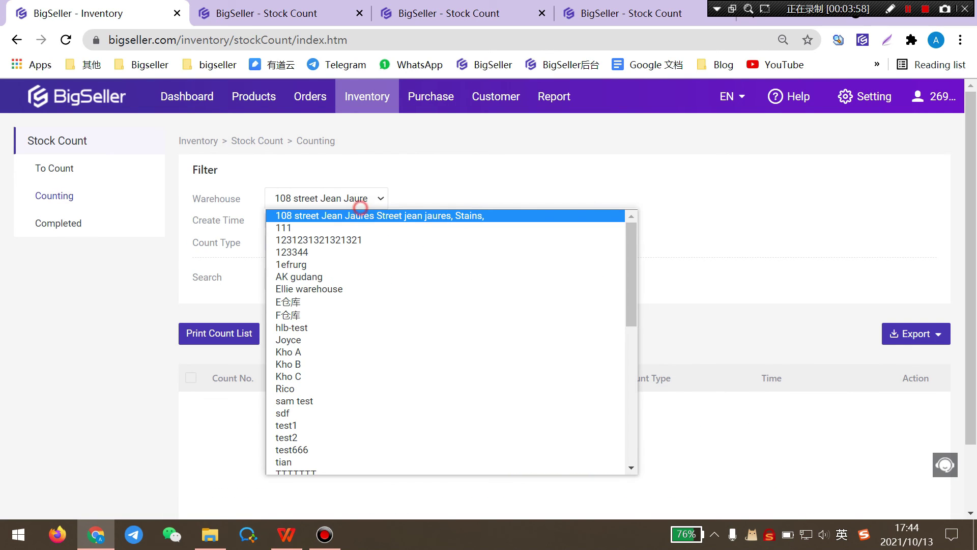
{"action": "left_click", "coordinate": [310, 228]}
{"action": "scroll", "coordinate": [482, 284], "scroll_direction": "down", "scroll_amount": 1}
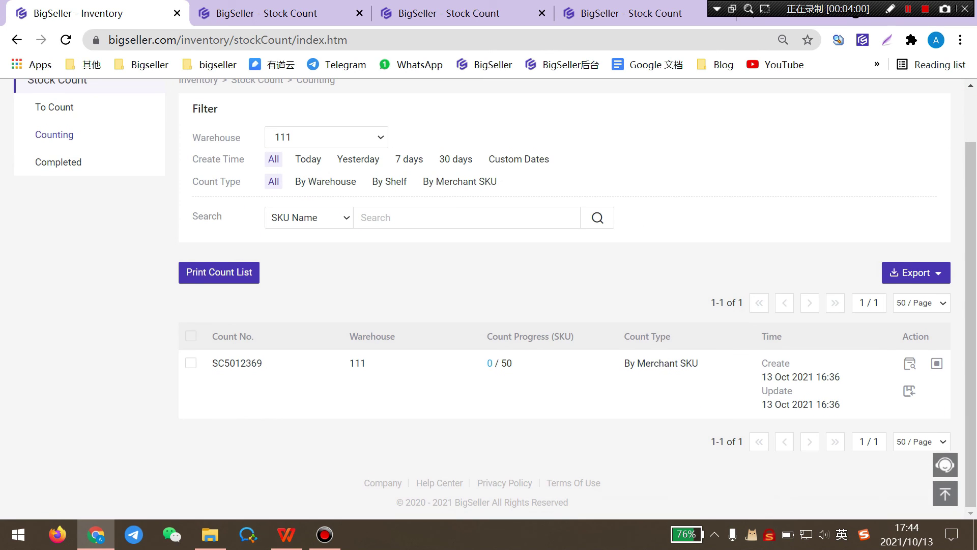
{"action": "left_click", "coordinate": [910, 390]}
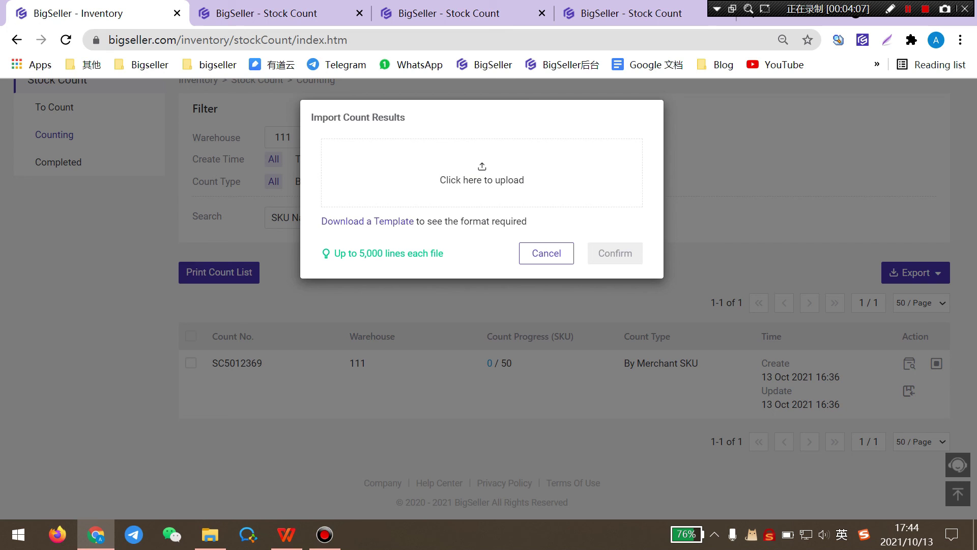
{"action": "left_click", "coordinate": [538, 253]}
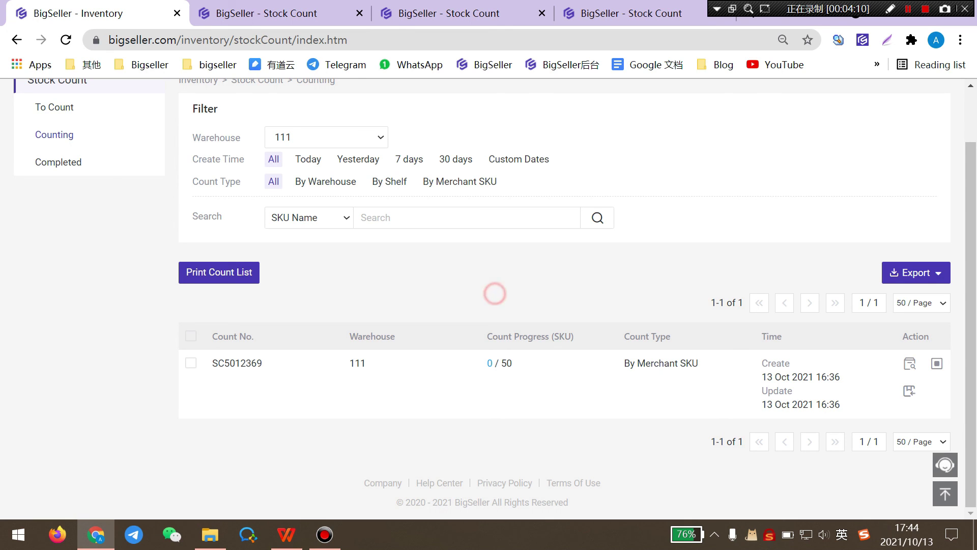